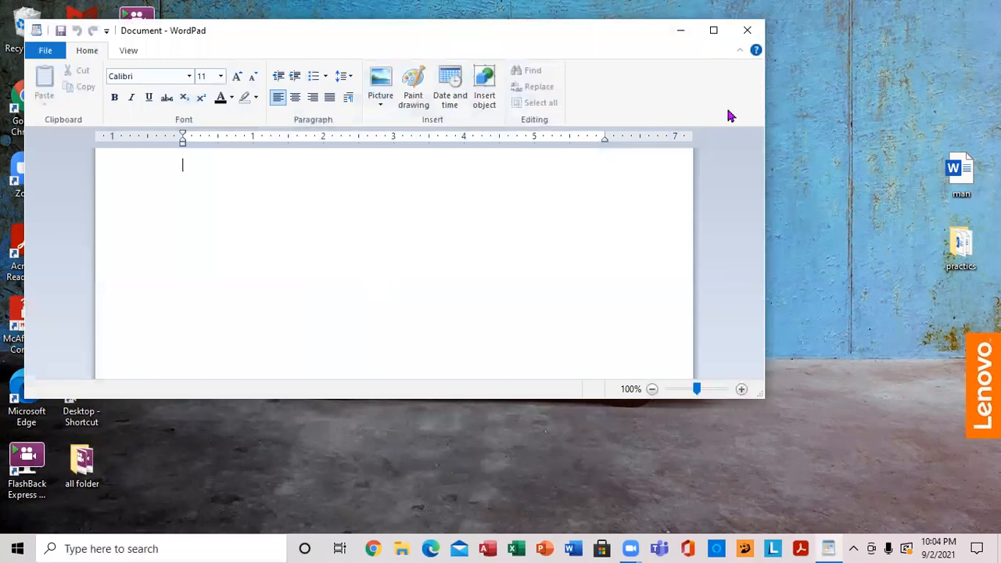
- Maximize the document window and enter an all-caps sentence stating a first name, with two blank lines above it
{"action": "left_click", "coordinate": [713, 29]}
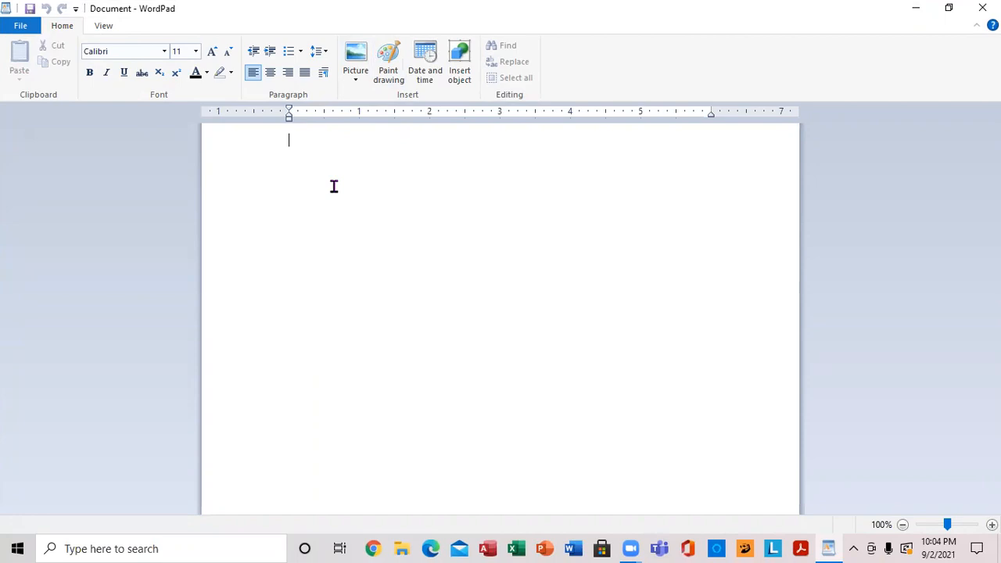
{"action": "type", "text": "MY NAME IS MARK"}
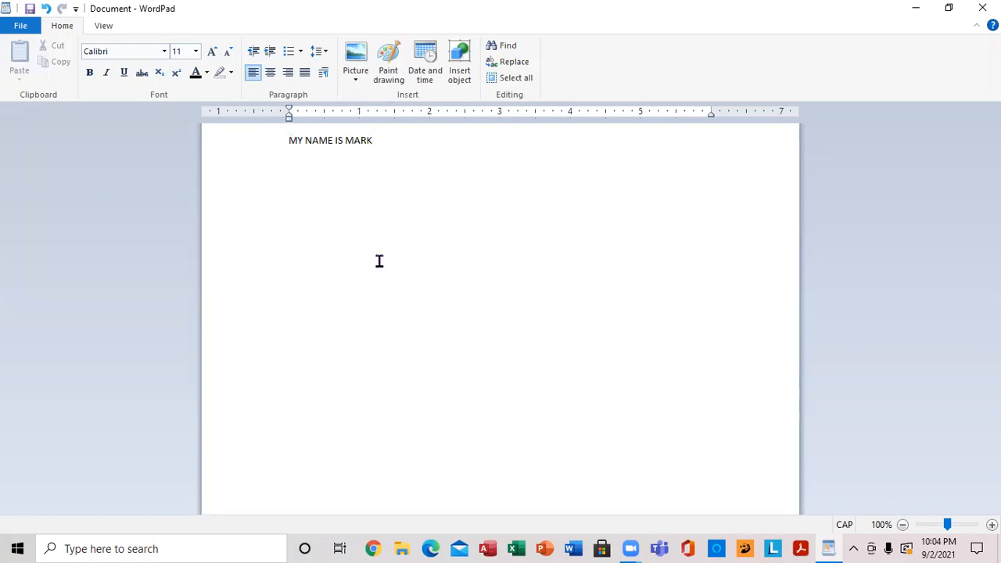
{"action": "key", "text": "Return"}
{"action": "key", "text": "Return"}
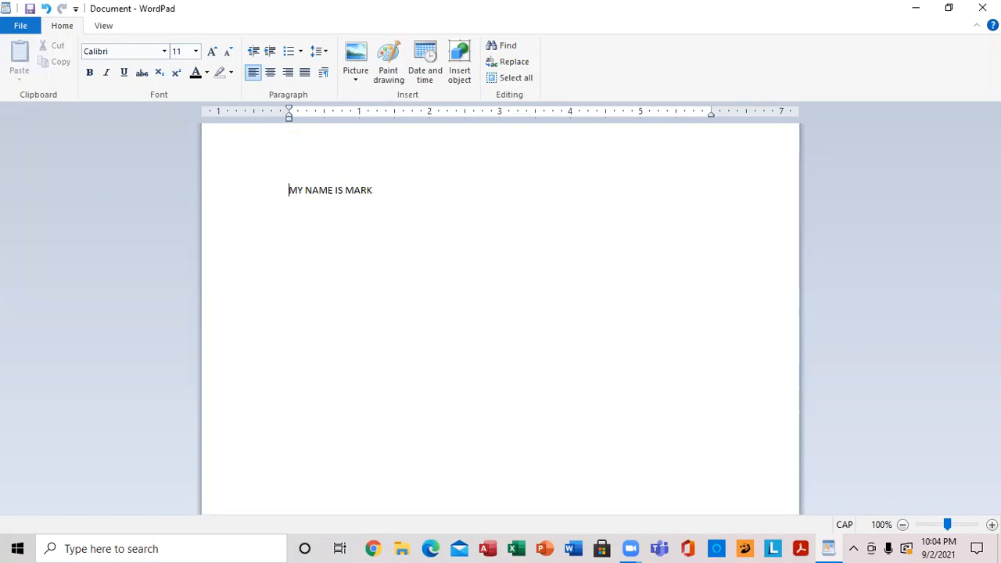
- Change the font of the name sentence to Bodoni MT Black
{"action": "left_click", "coordinate": [280, 192]}
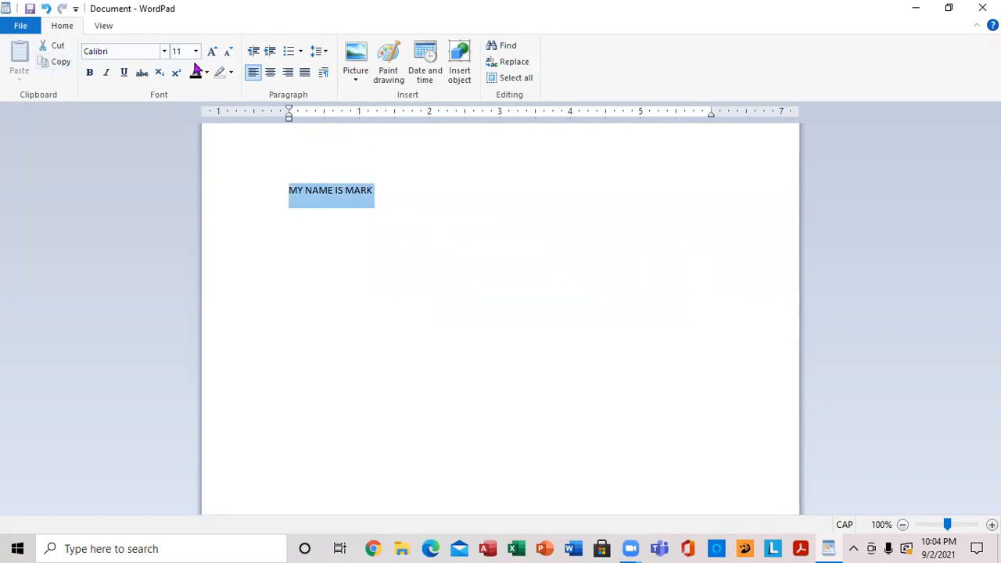
{"action": "left_click", "coordinate": [165, 51]}
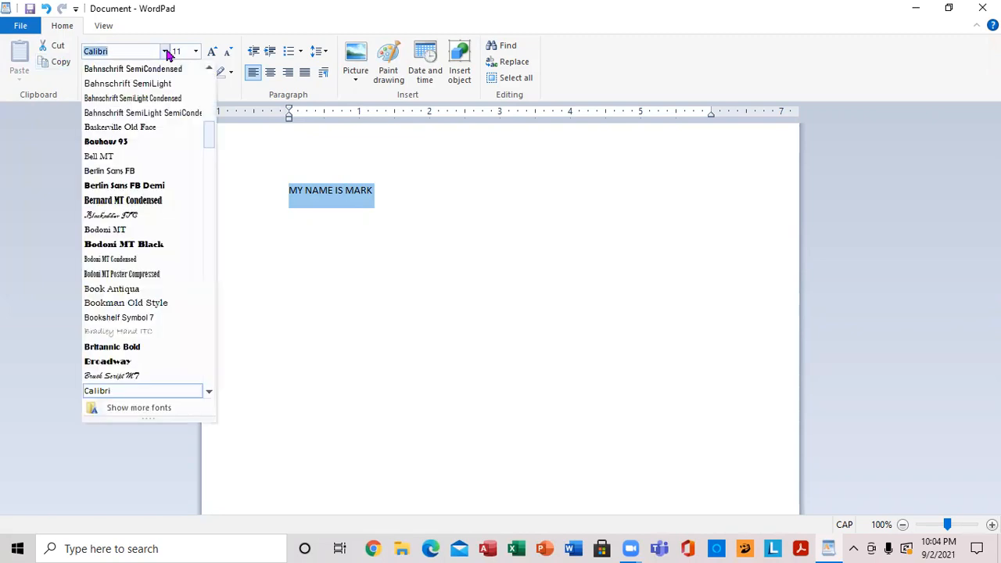
{"action": "left_click", "coordinate": [144, 245]}
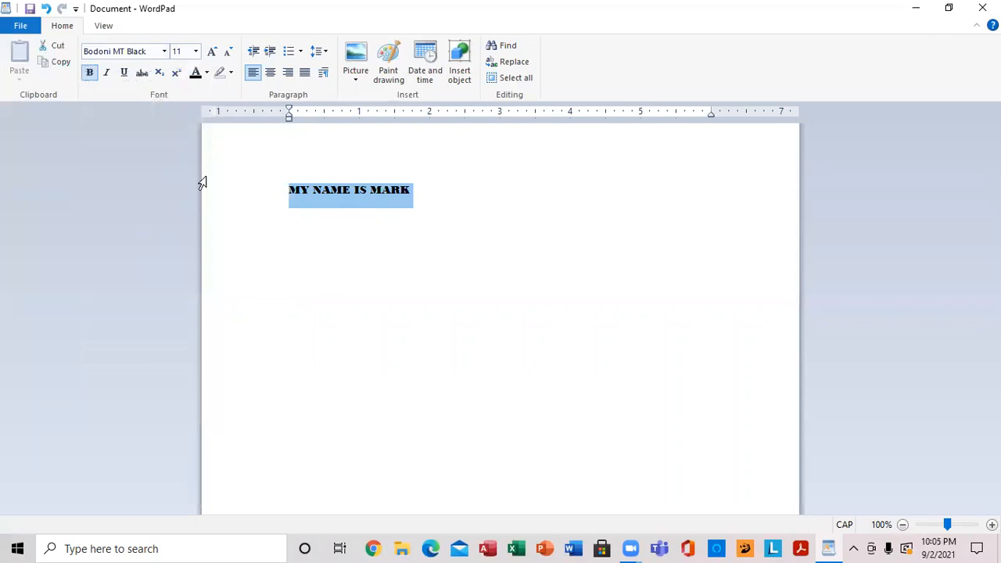
- Set the selected sentence's font size to 22, grow it stepwise to 72 and shrink it back to 36
{"action": "left_click", "coordinate": [196, 52]}
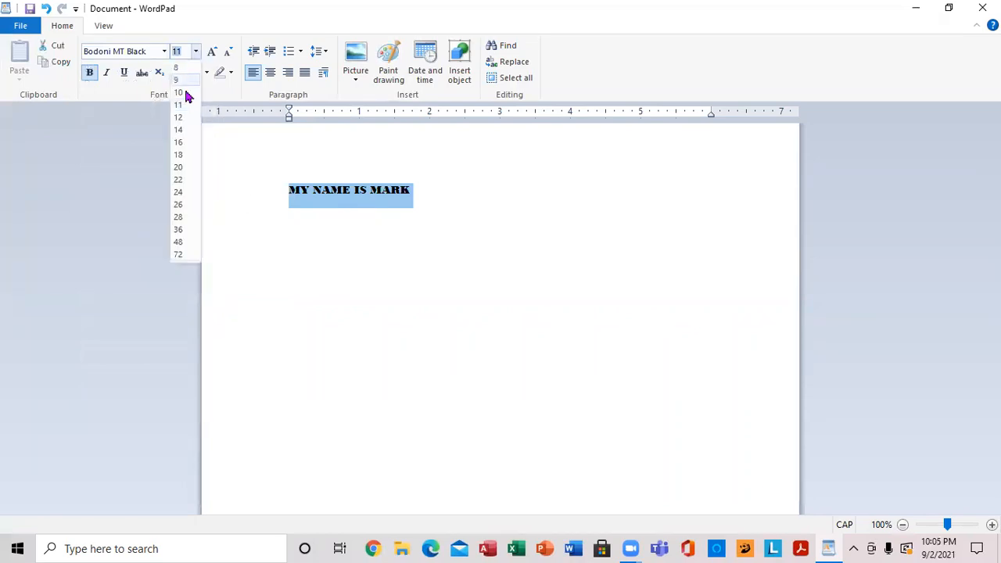
{"action": "left_click", "coordinate": [178, 181]}
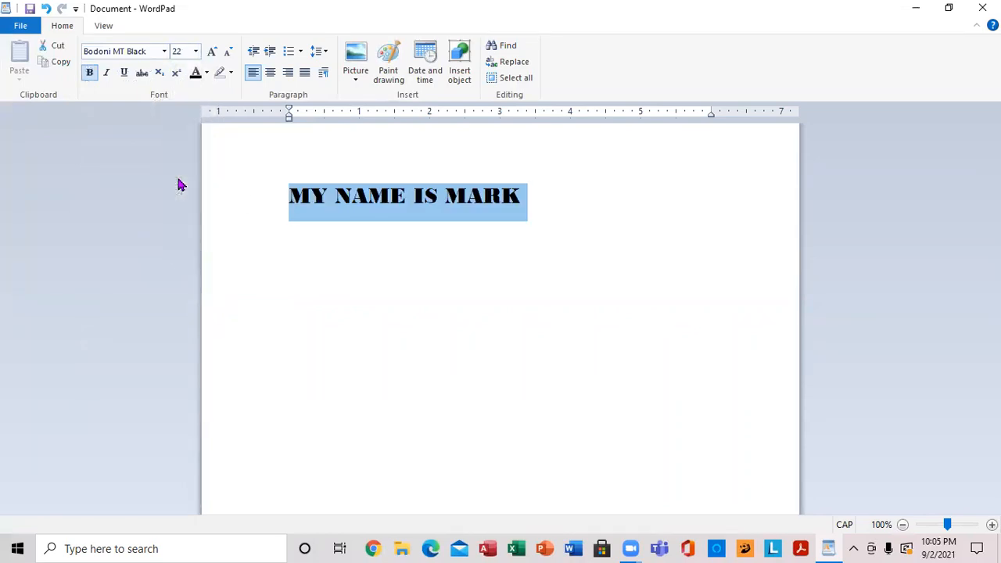
{"action": "left_click", "coordinate": [212, 53]}
{"action": "left_click", "coordinate": [212, 53]}
{"action": "left_click", "coordinate": [212, 54]}
{"action": "left_click", "coordinate": [212, 53]}
{"action": "left_click", "coordinate": [212, 53]}
{"action": "left_click", "coordinate": [212, 53]}
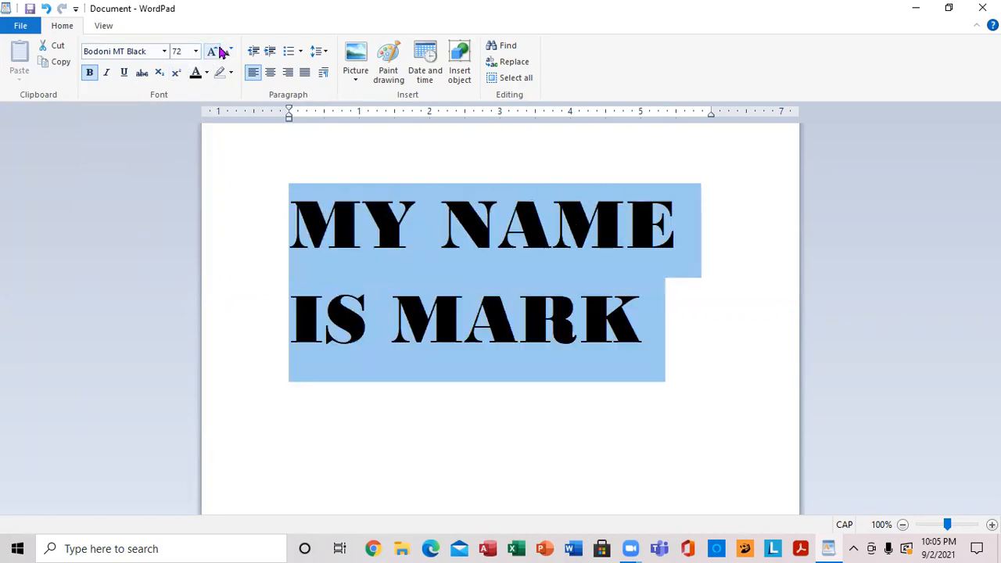
{"action": "left_click", "coordinate": [228, 52]}
{"action": "left_click", "coordinate": [229, 52]}
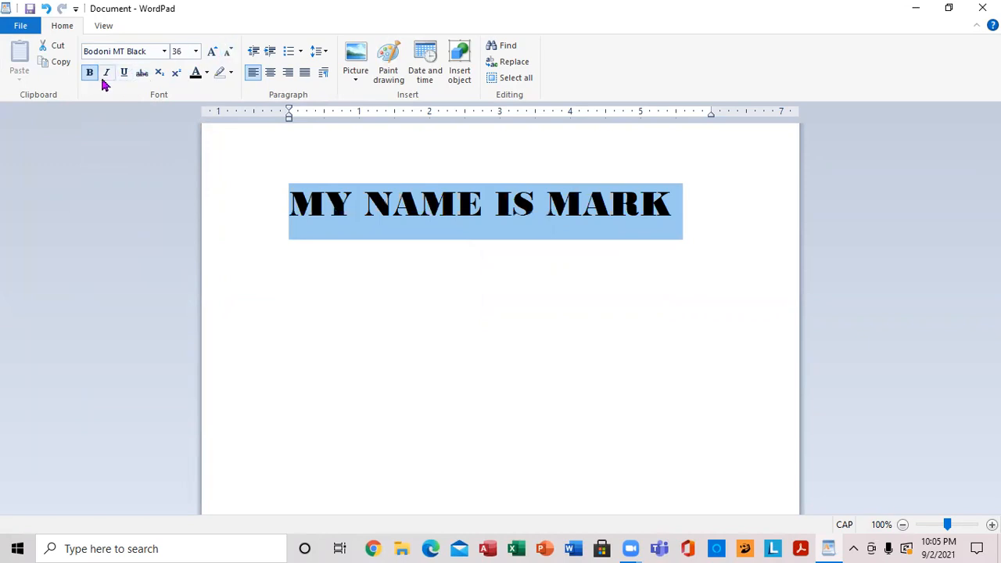
- Color the selected sentence red and justify it after trying center and right alignment
{"action": "left_click", "coordinate": [207, 74]}
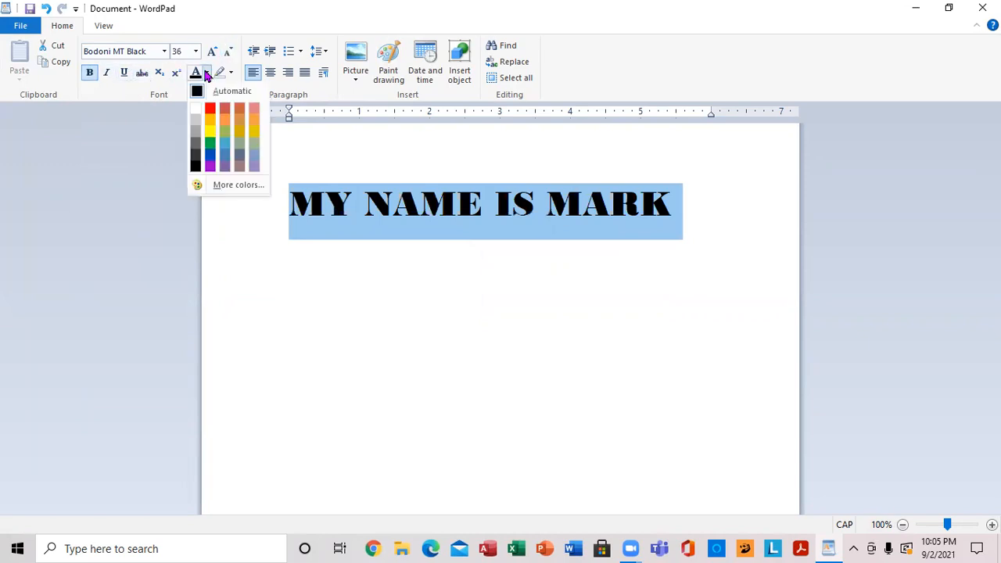
{"action": "left_click", "coordinate": [210, 110]}
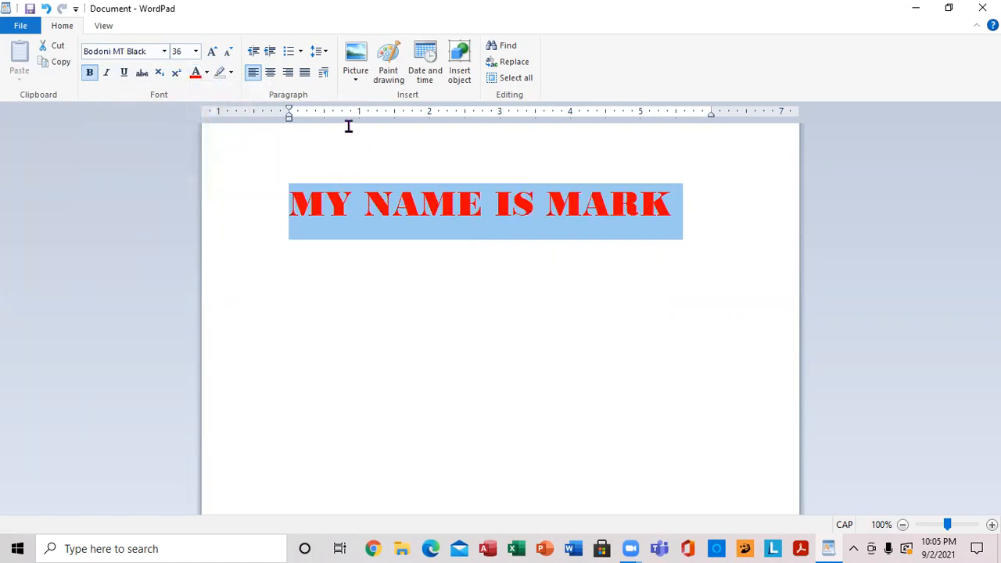
{"action": "left_click", "coordinate": [272, 76]}
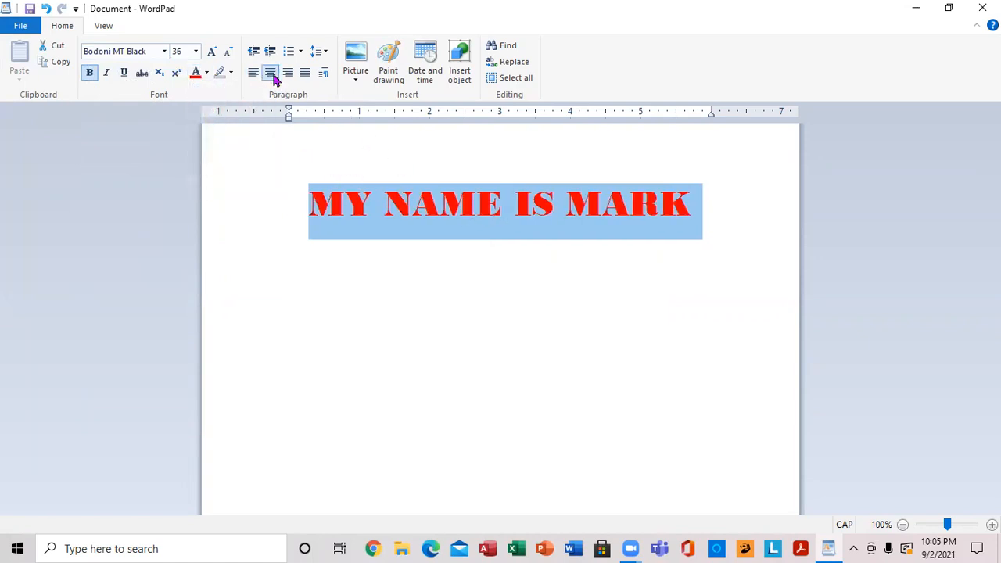
{"action": "left_click", "coordinate": [295, 77]}
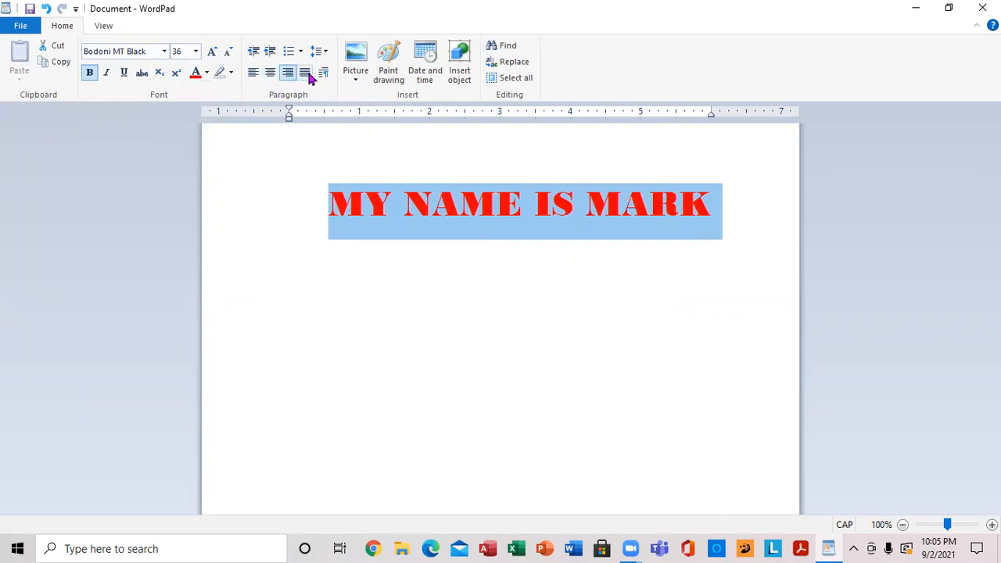
{"action": "left_click", "coordinate": [306, 75]}
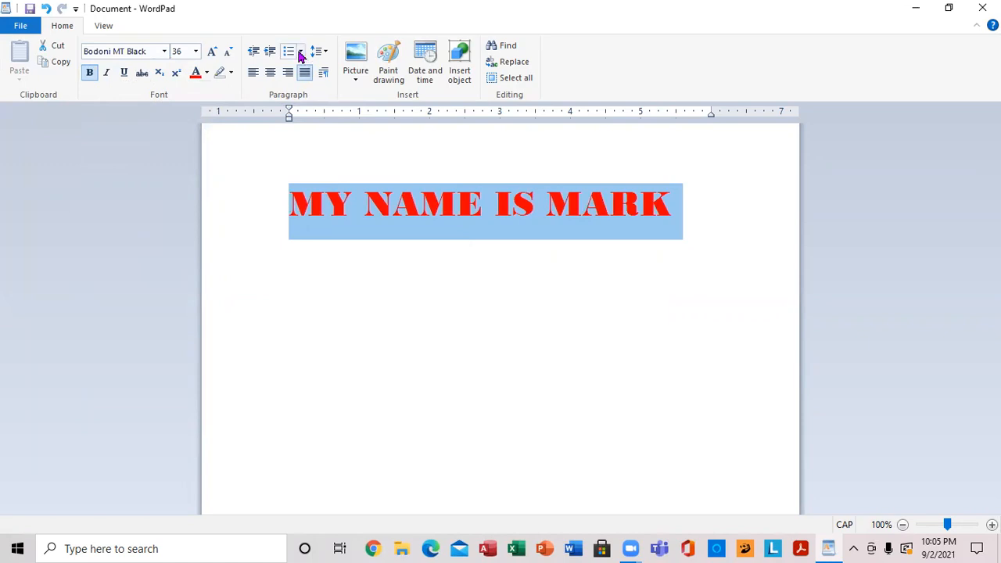
{"action": "left_click", "coordinate": [301, 51]}
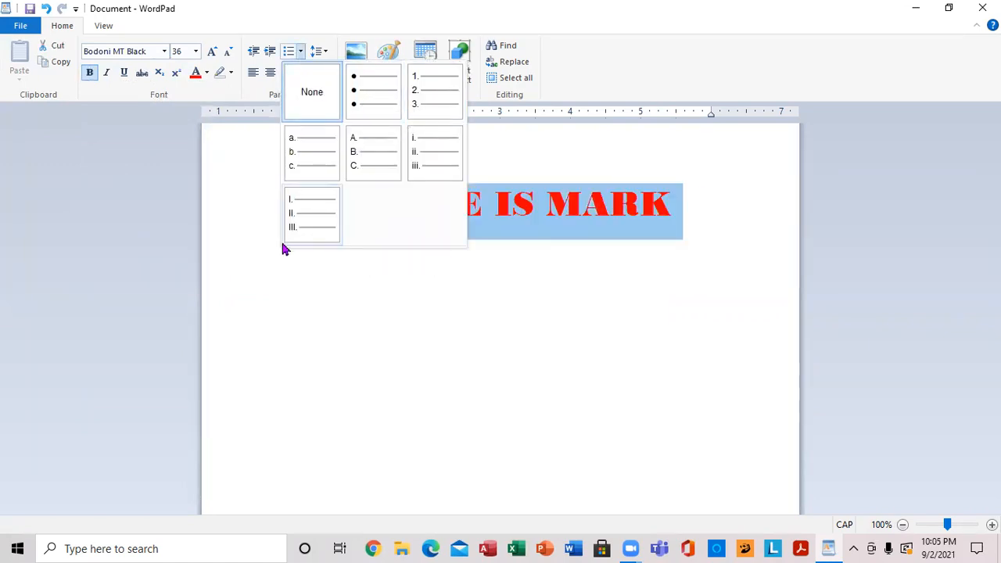
{"action": "left_click", "coordinate": [324, 342]}
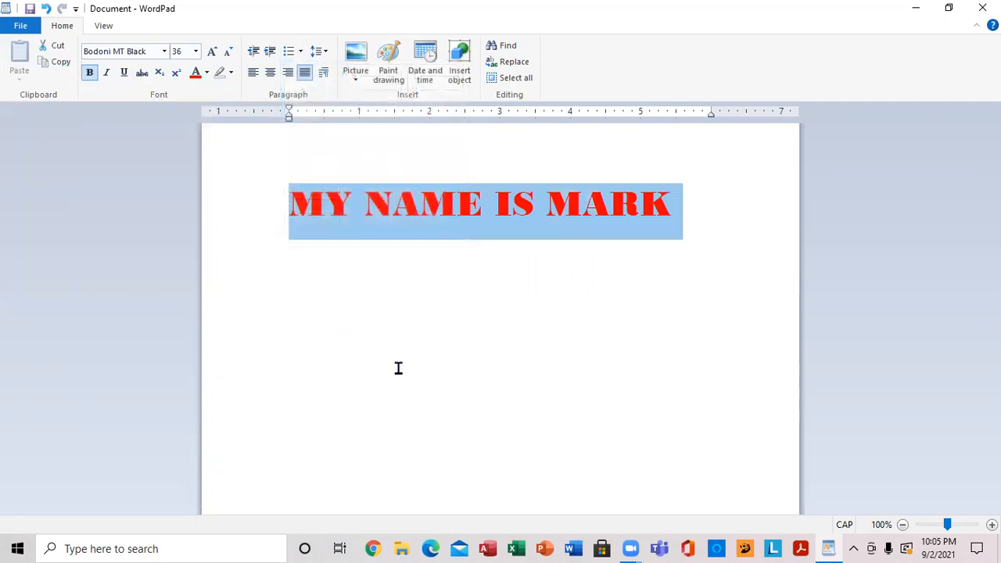
- Add a new line reading H20 below the name sentence and make its 2 a subscript
{"action": "left_click", "coordinate": [691, 244]}
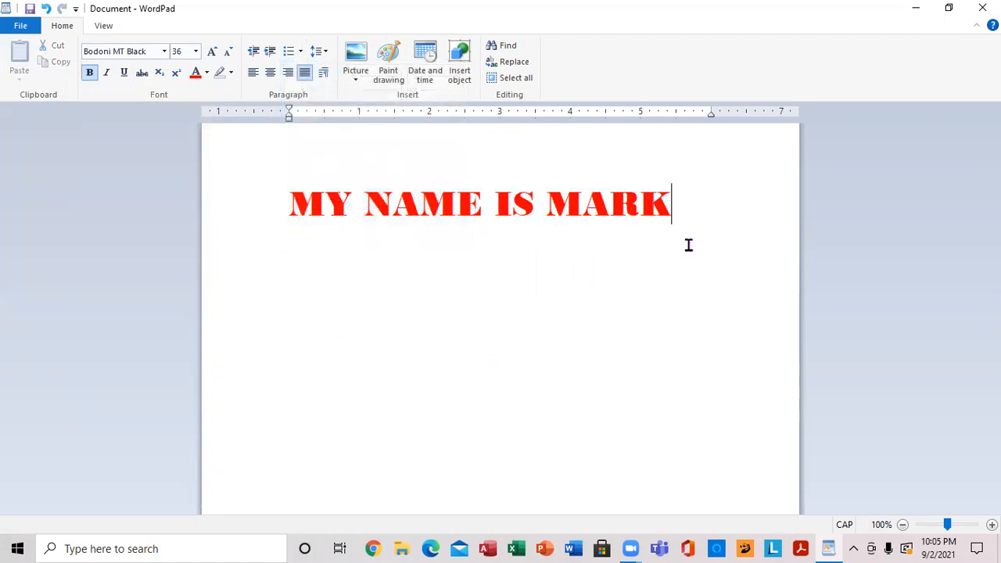
{"action": "key", "text": "Return"}
{"action": "type", "text": "H"}
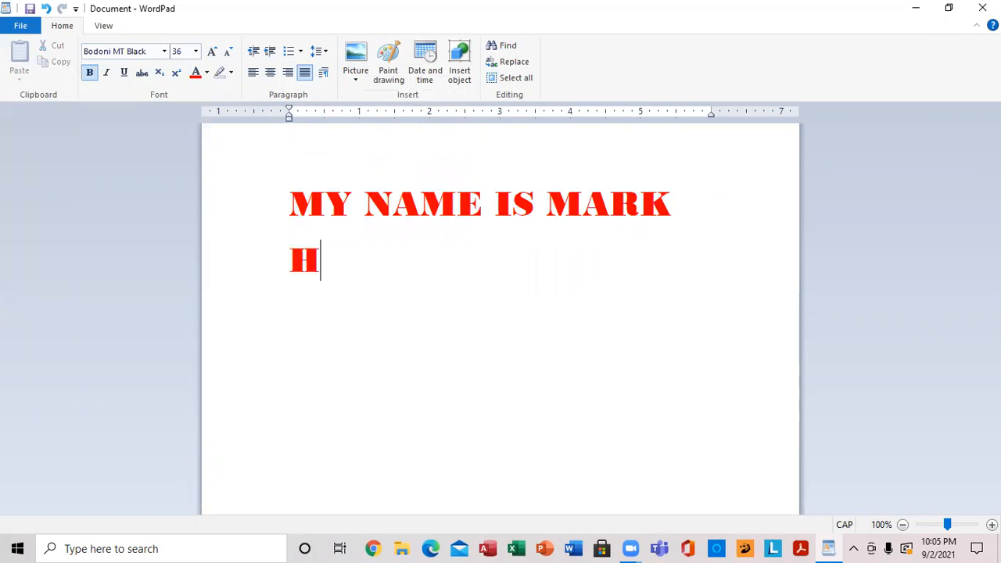
{"action": "type", "text": "20"}
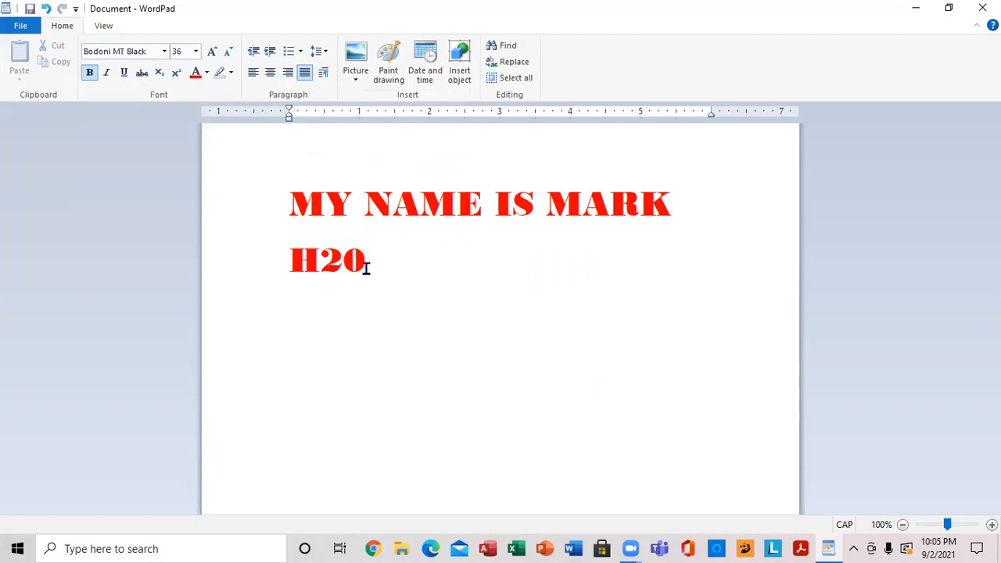
{"action": "left_click_drag", "start_coordinate": [324, 258], "coordinate": [343, 260]}
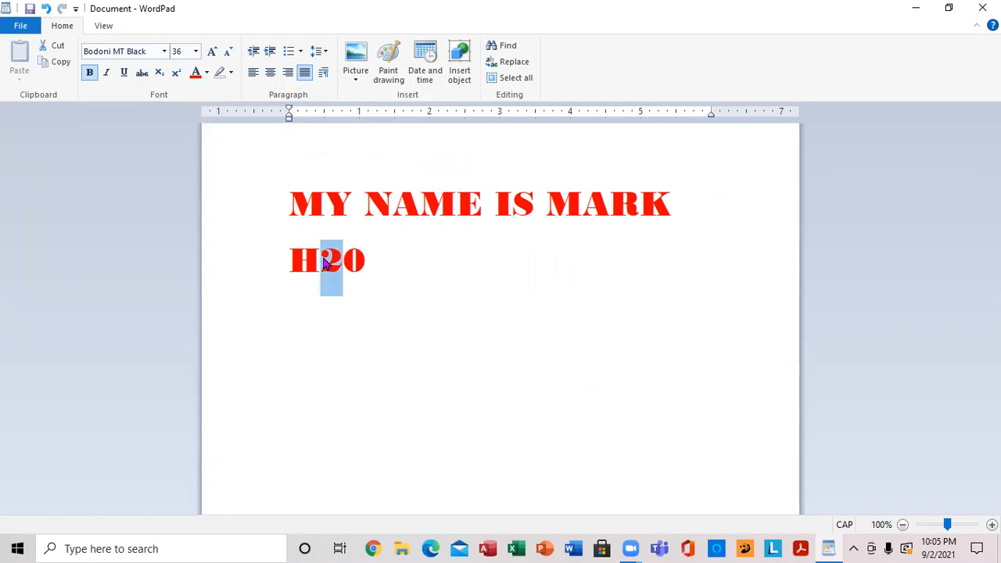
{"action": "left_click", "coordinate": [160, 73]}
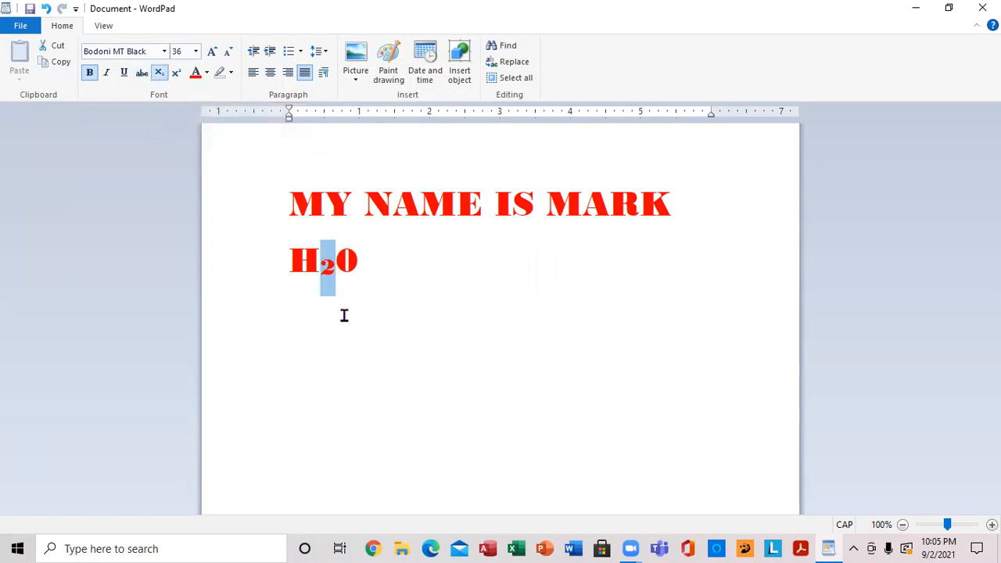
- Add a new line reading 45M2 below the water formula
{"action": "left_click", "coordinate": [385, 275]}
{"action": "key", "text": "Return"}
{"action": "type", "text": "45M"}
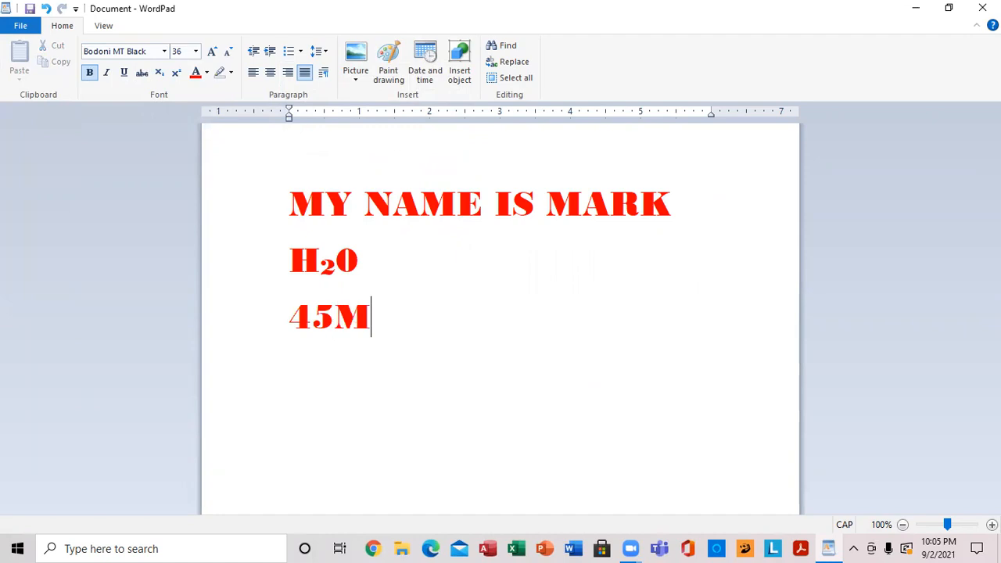
{"action": "type", "text": "2"}
- Make the 2 in 45M2 a superscript and turn superscript off for the text that follows
{"action": "double_click", "coordinate": [376, 315]}
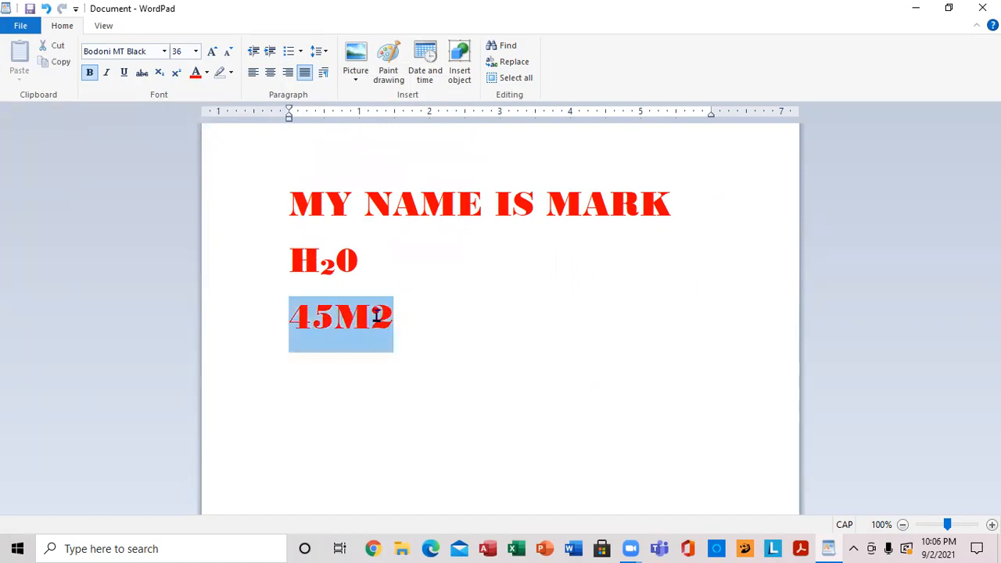
{"action": "key", "text": "Right"}
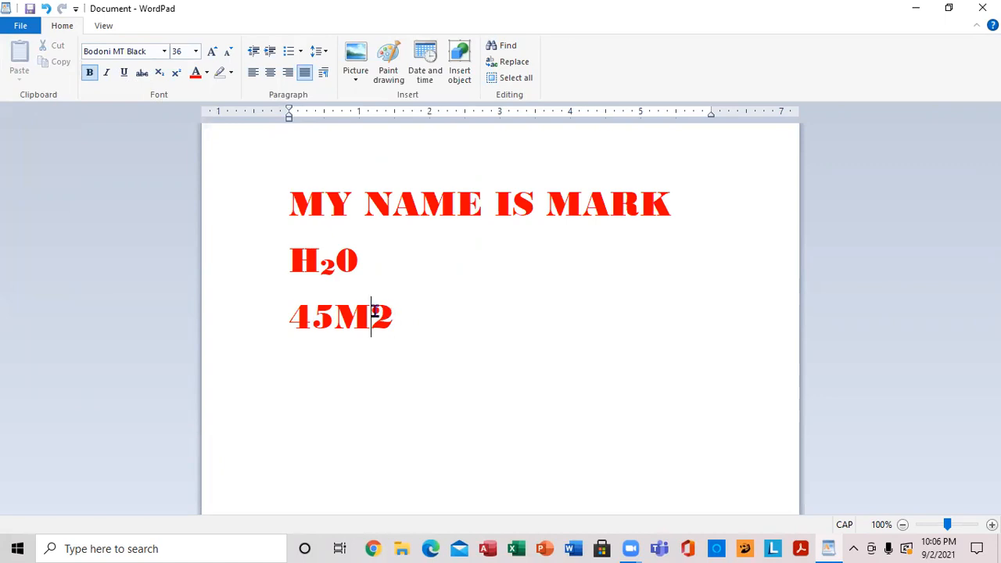
{"action": "left_click_drag", "start_coordinate": [374, 313], "coordinate": [393, 314]}
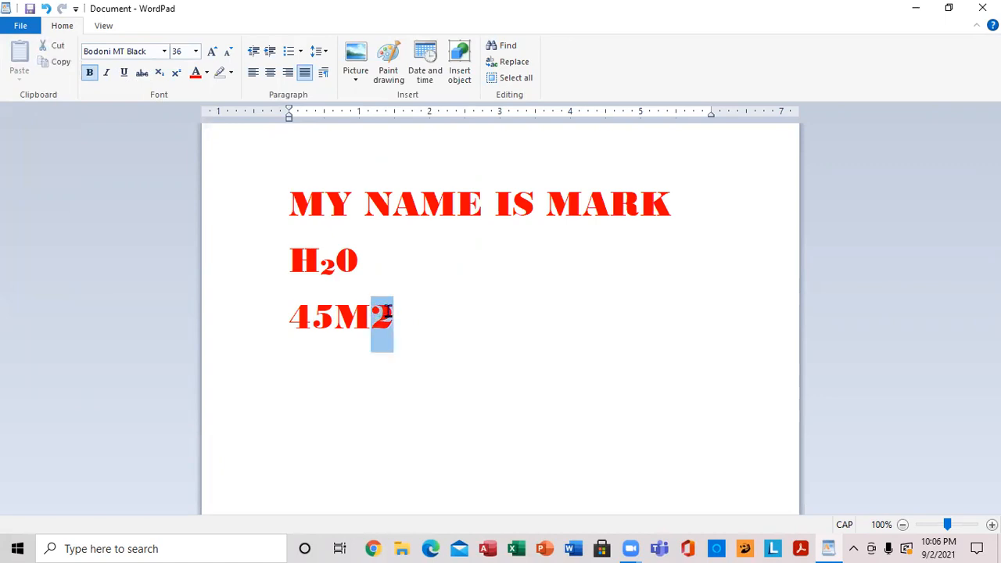
{"action": "left_click", "coordinate": [176, 71]}
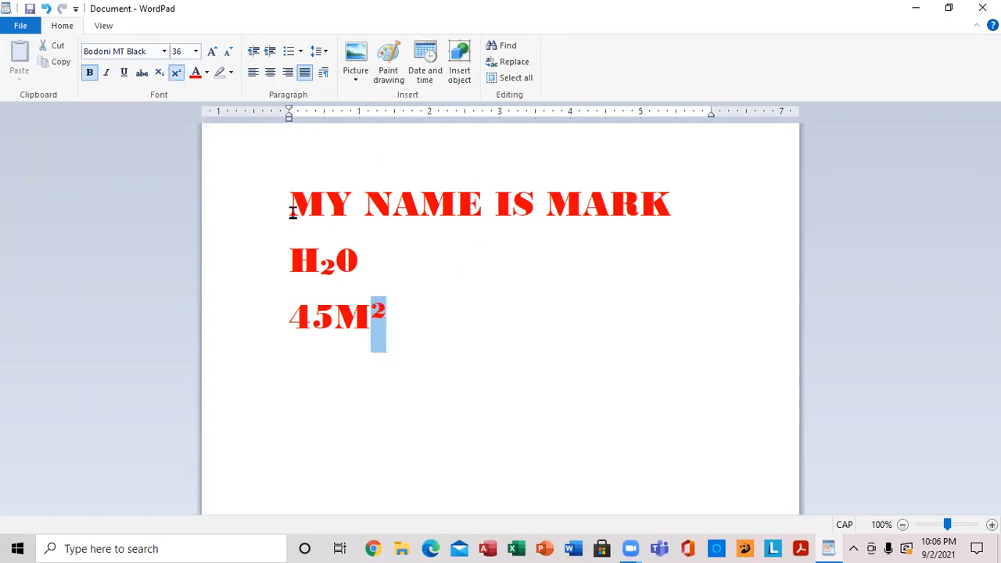
{"action": "left_click", "coordinate": [412, 317]}
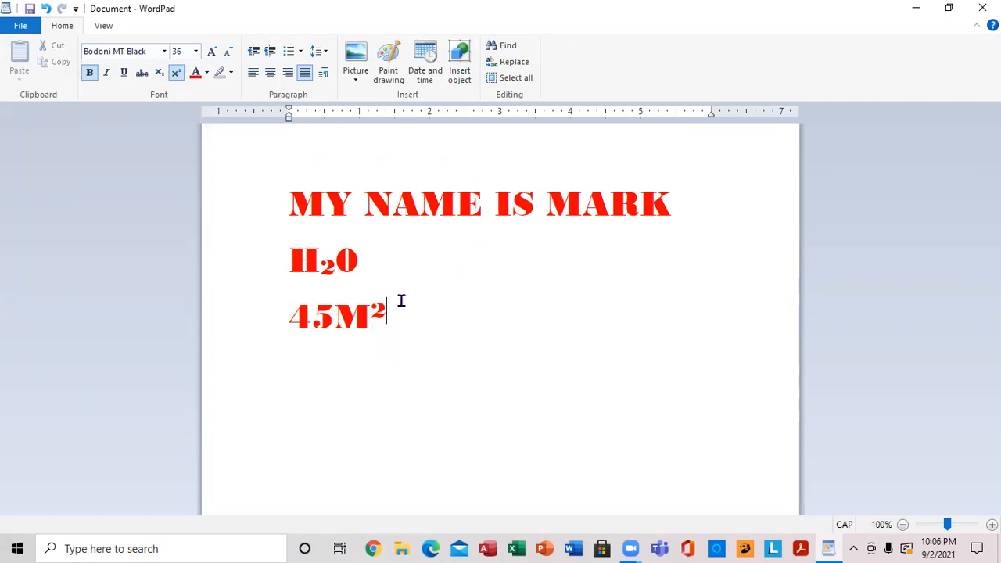
{"action": "left_click", "coordinate": [176, 72]}
- Insert the picture WIN_20210720_21_57_47_Pro from the desktop's "all folder" on a new line below the 45M² text
{"action": "key", "text": "Return"}
{"action": "left_click", "coordinate": [356, 79]}
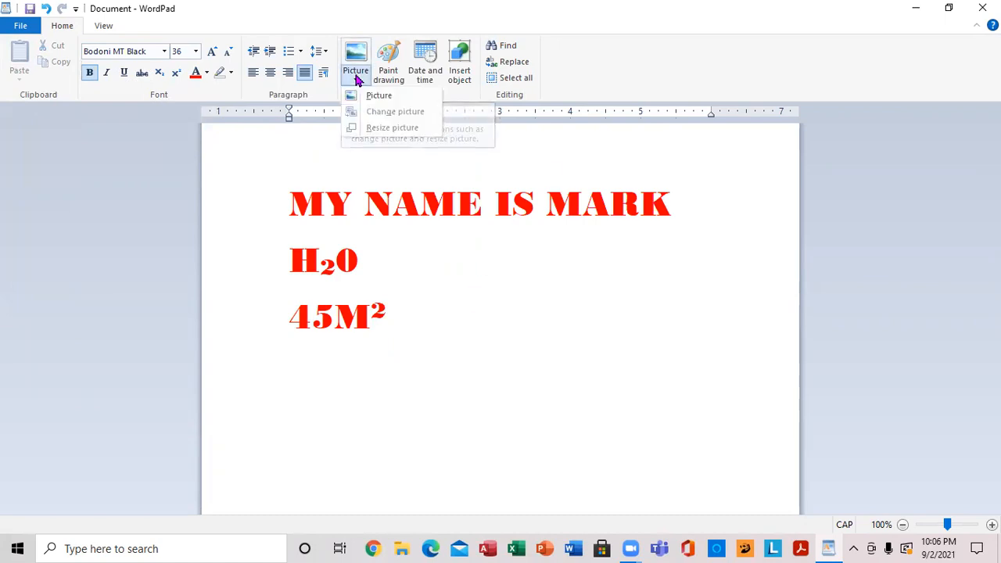
{"action": "left_click", "coordinate": [379, 96]}
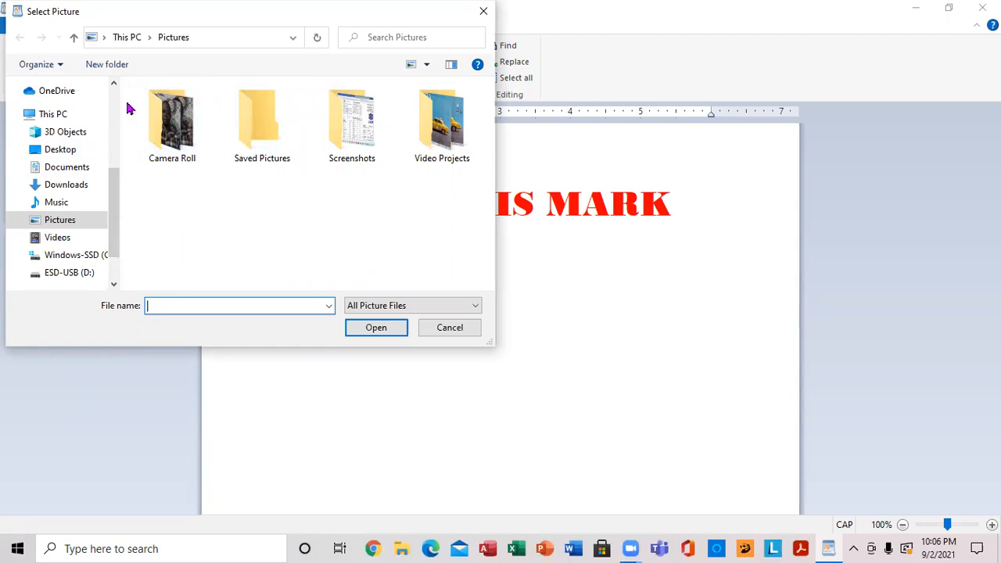
{"action": "scroll", "coordinate": [115, 104], "scroll_direction": "up", "scroll_amount": 4}
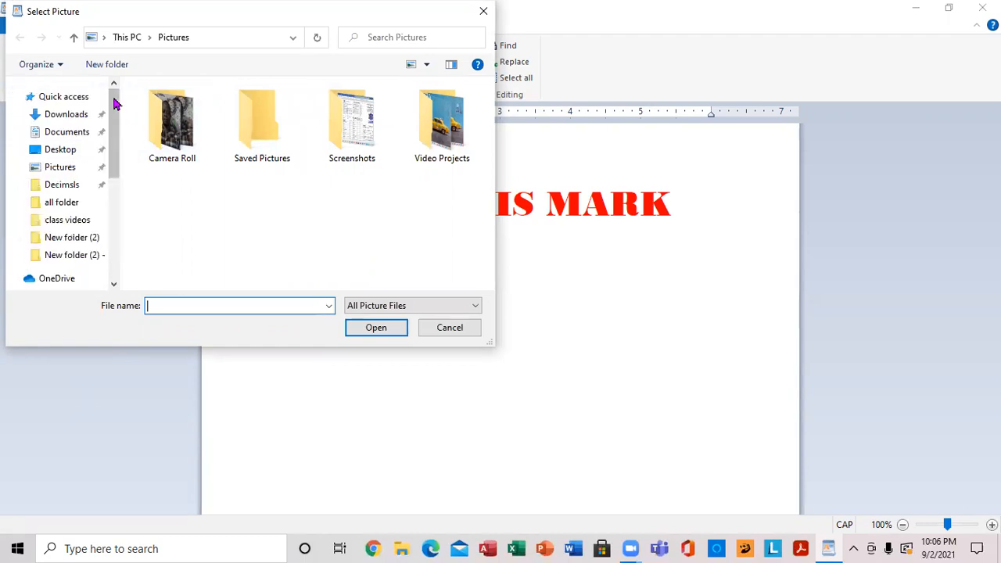
{"action": "left_click", "coordinate": [74, 150]}
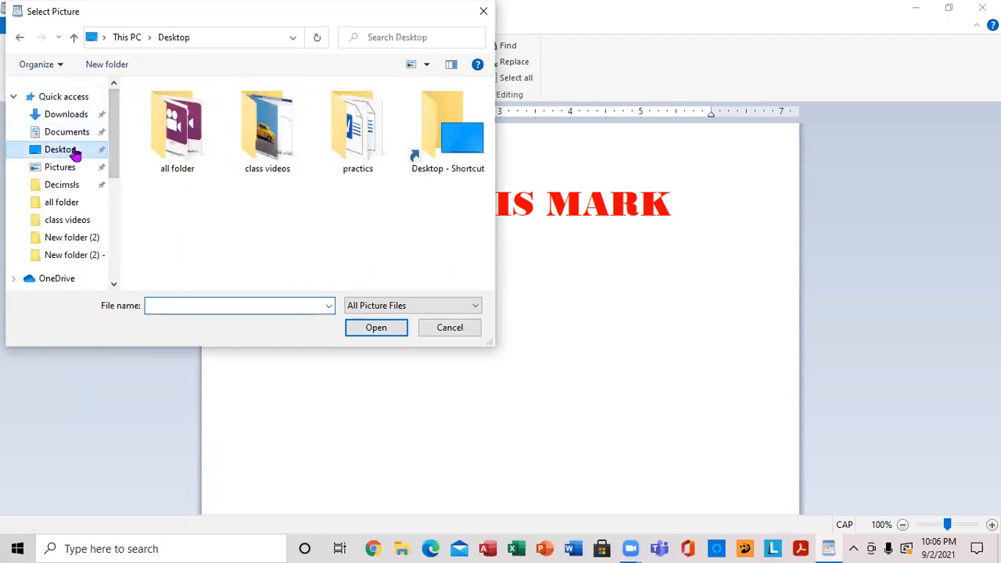
{"action": "left_click", "coordinate": [177, 126]}
{"action": "left_click", "coordinate": [376, 330]}
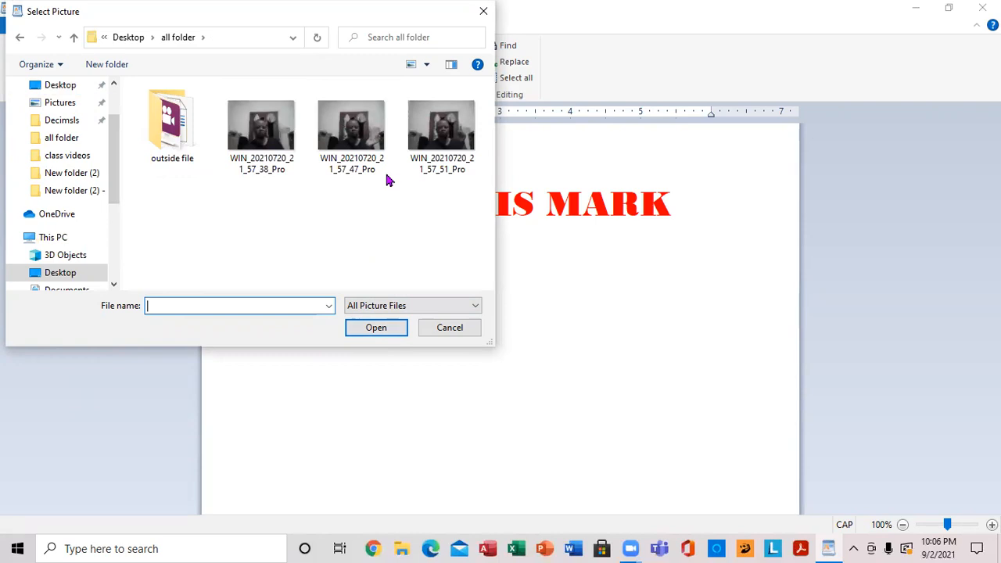
{"action": "left_click", "coordinate": [373, 137]}
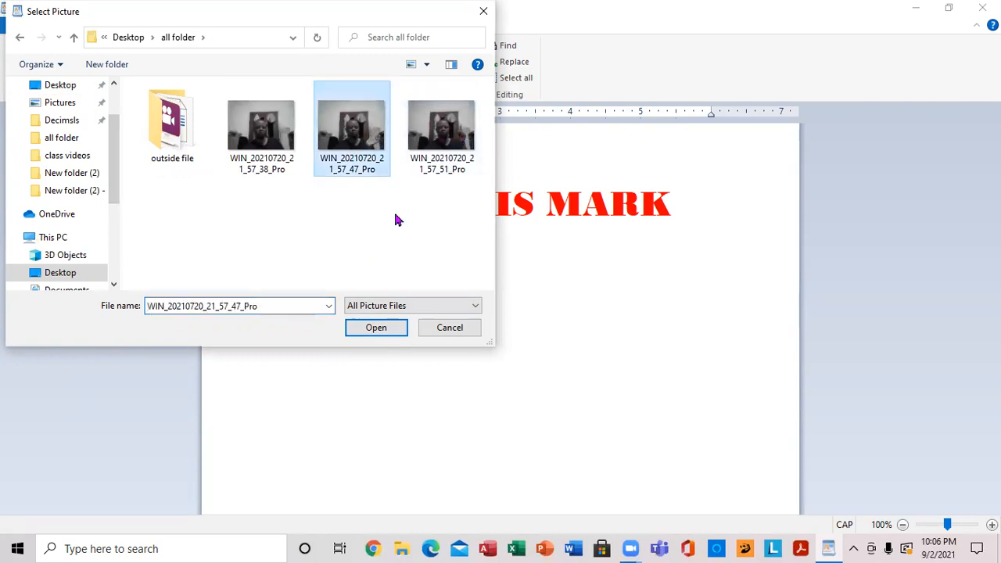
{"action": "left_click", "coordinate": [376, 328]}
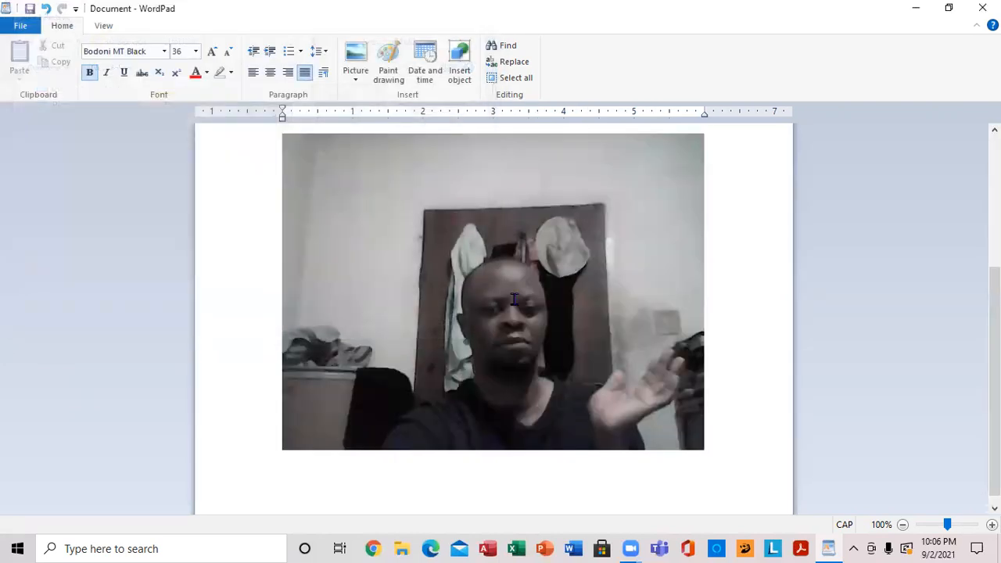
- Shrink the inserted picture proportionally to about 2.8 inches wide, then deselect it
{"action": "left_click", "coordinate": [631, 232]}
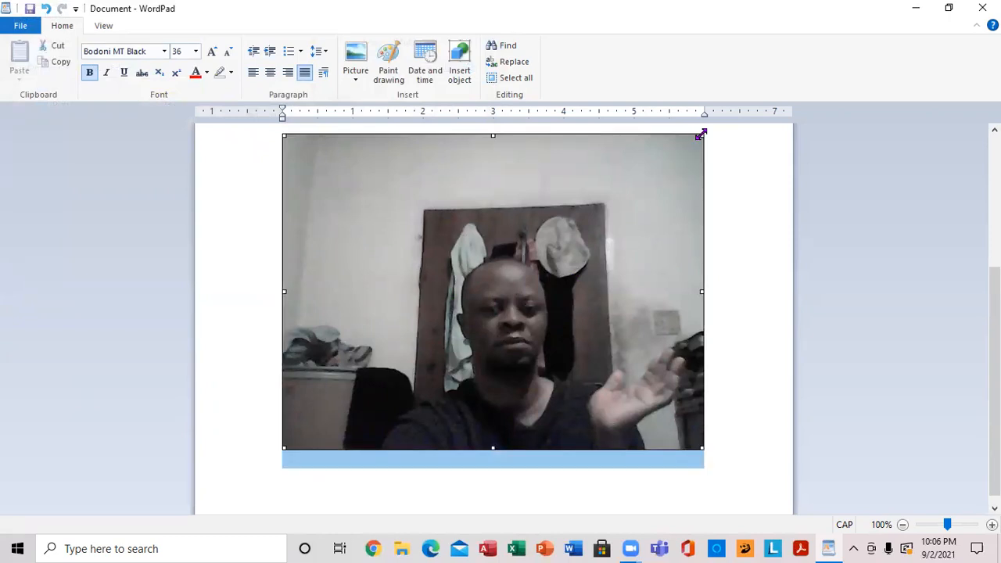
{"action": "left_click_drag", "start_coordinate": [703, 135], "coordinate": [408, 322]}
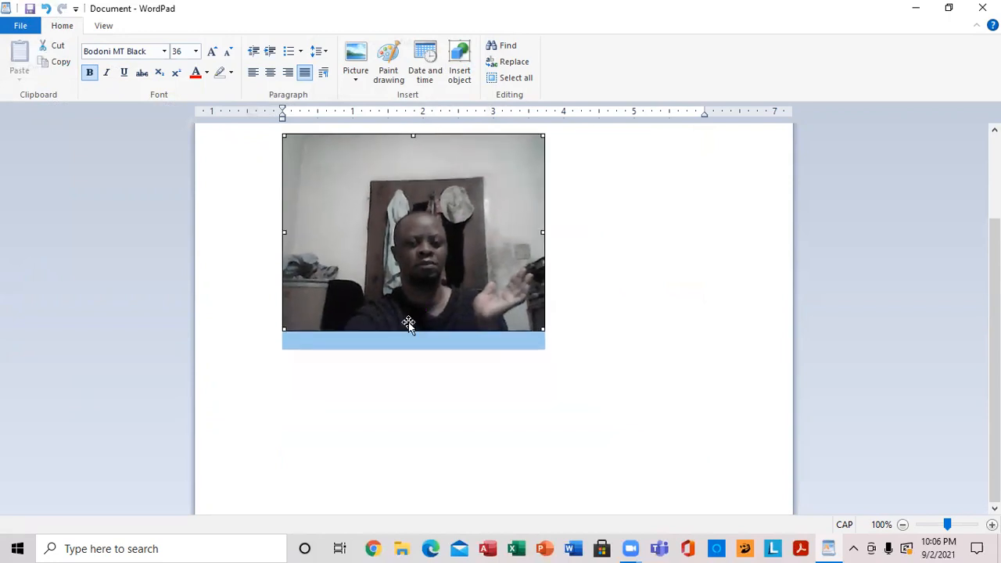
{"action": "left_click_drag", "start_coordinate": [543, 332], "coordinate": [482, 283]}
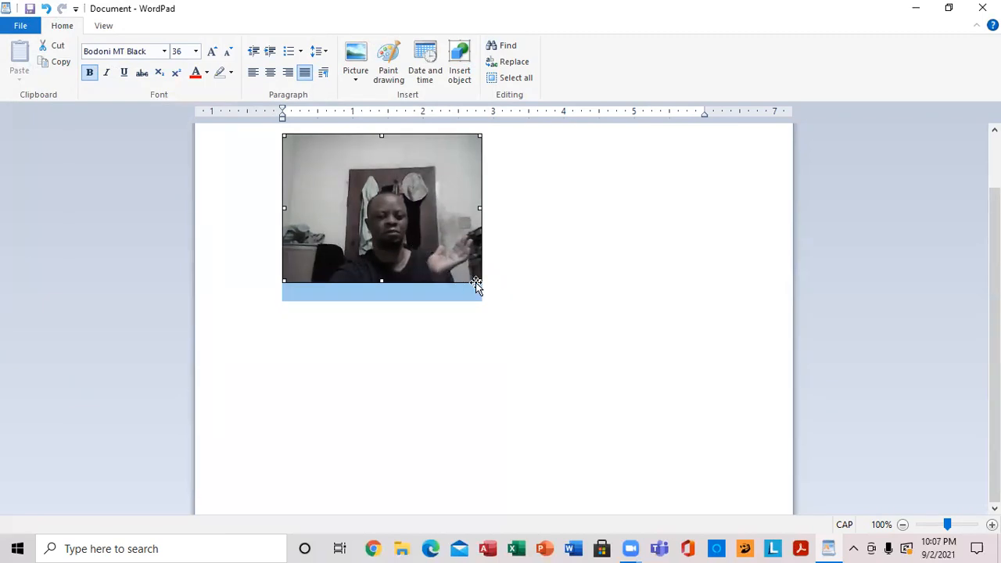
{"action": "left_click", "coordinate": [590, 253]}
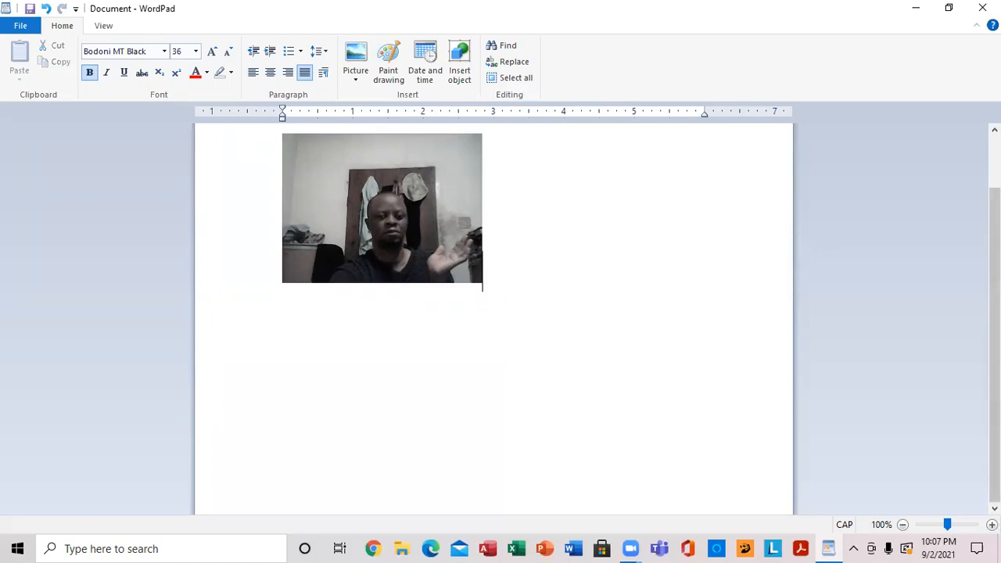
{"action": "left_click_drag", "start_coordinate": [995, 313], "coordinate": [995, 295]}
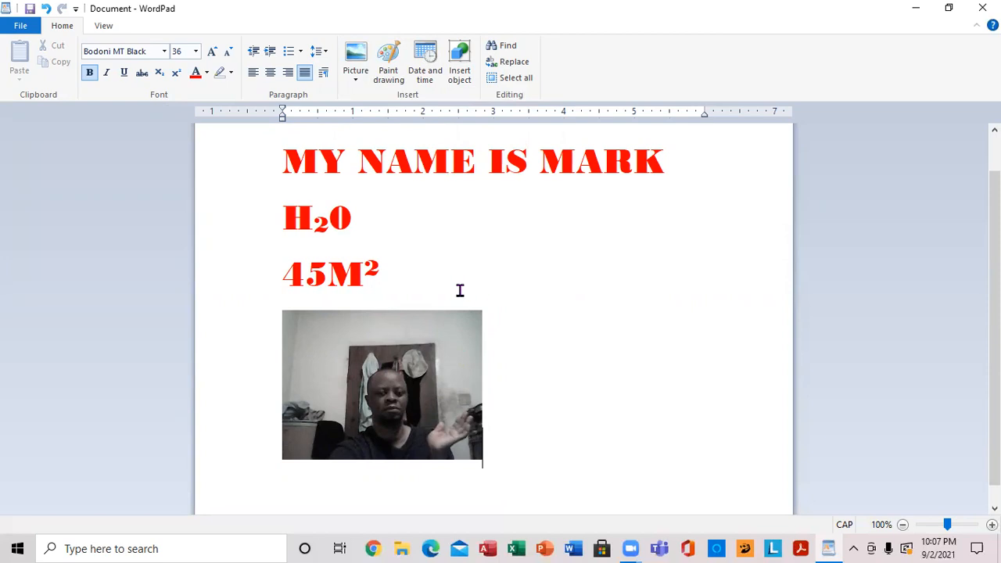
- Save the document to the desktop in Rich Text format, named with the first name from its opening line, and close the program
{"action": "left_click", "coordinate": [21, 27]}
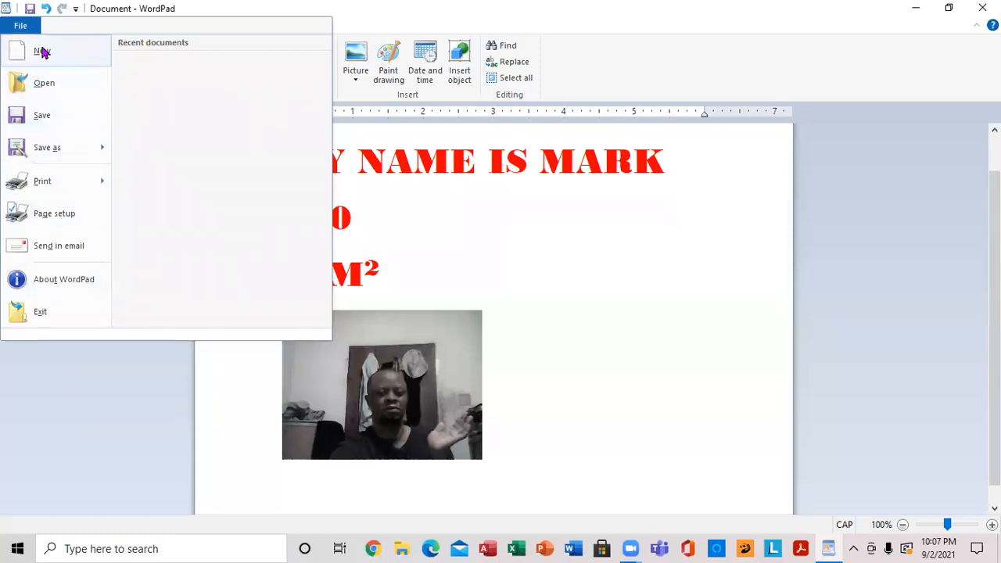
{"action": "mouse_move", "coordinate": [56, 150]}
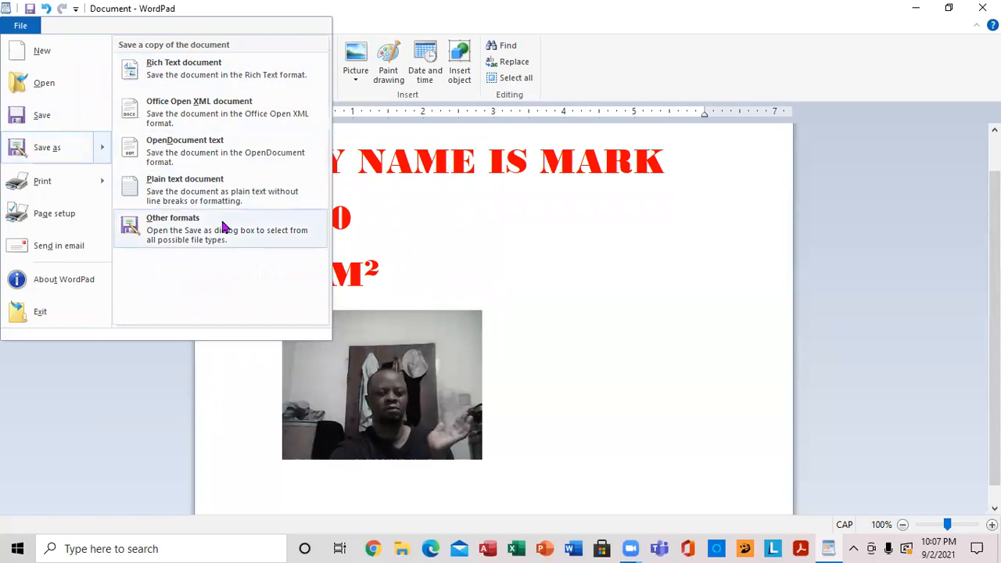
{"action": "left_click", "coordinate": [178, 68]}
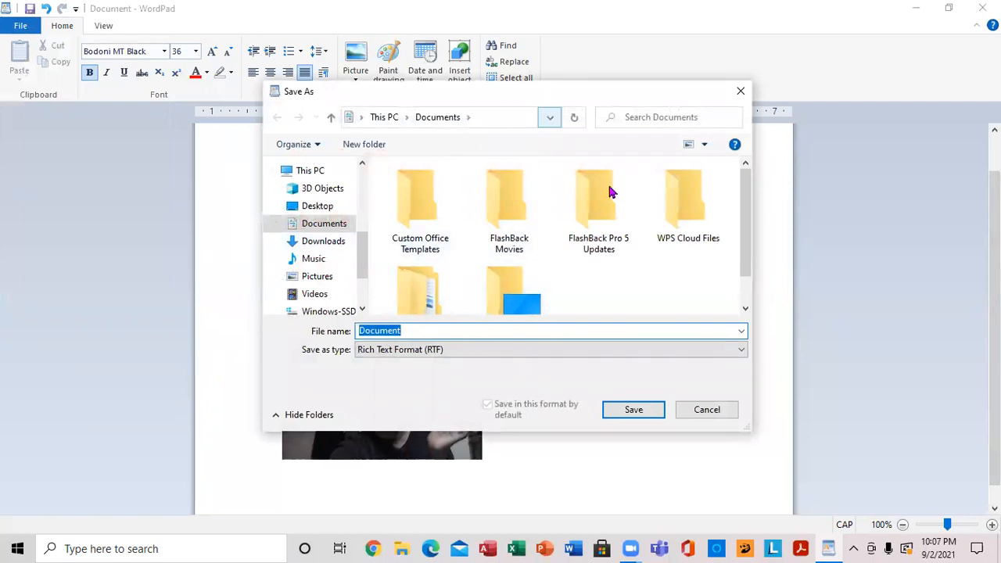
{"action": "scroll", "coordinate": [367, 185], "scroll_direction": "up", "scroll_amount": 5}
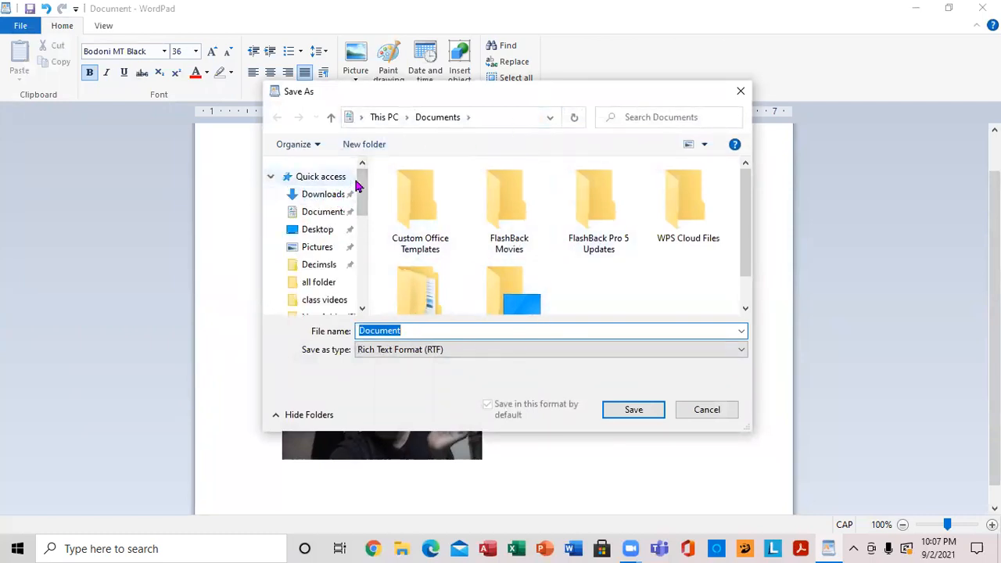
{"action": "left_click", "coordinate": [322, 234]}
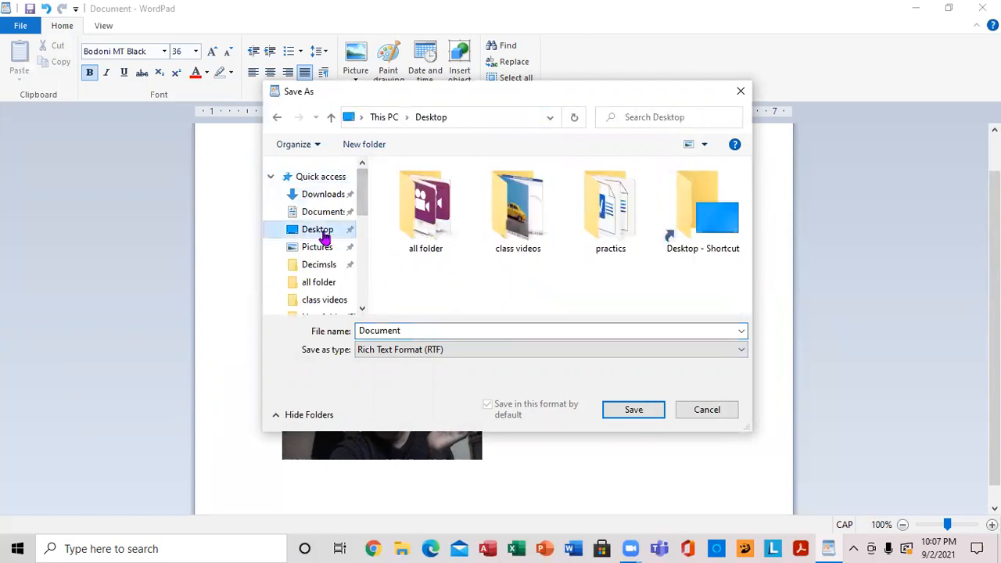
{"action": "double_click", "coordinate": [442, 337]}
{"action": "type", "text": "M"}
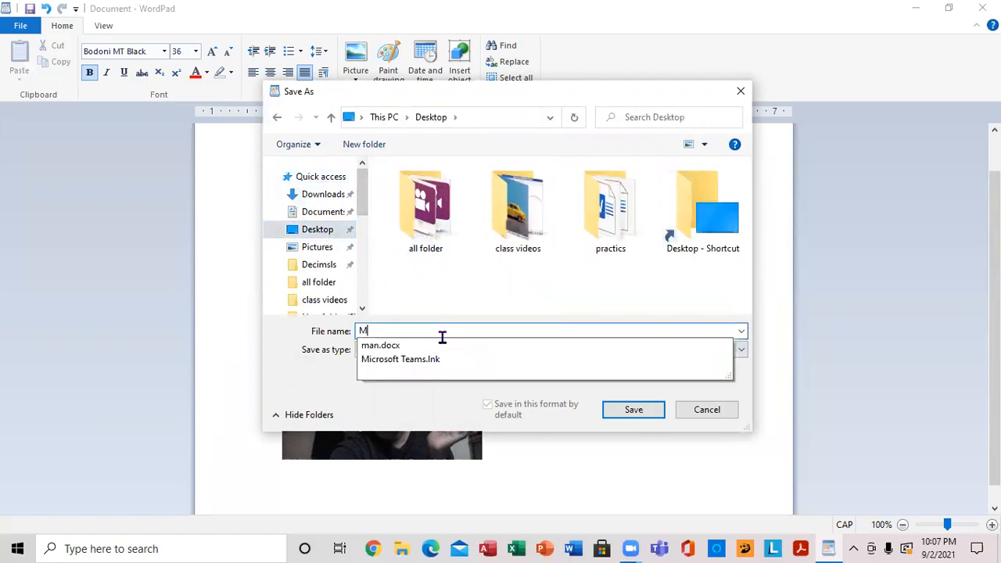
{"action": "type", "text": "AR"}
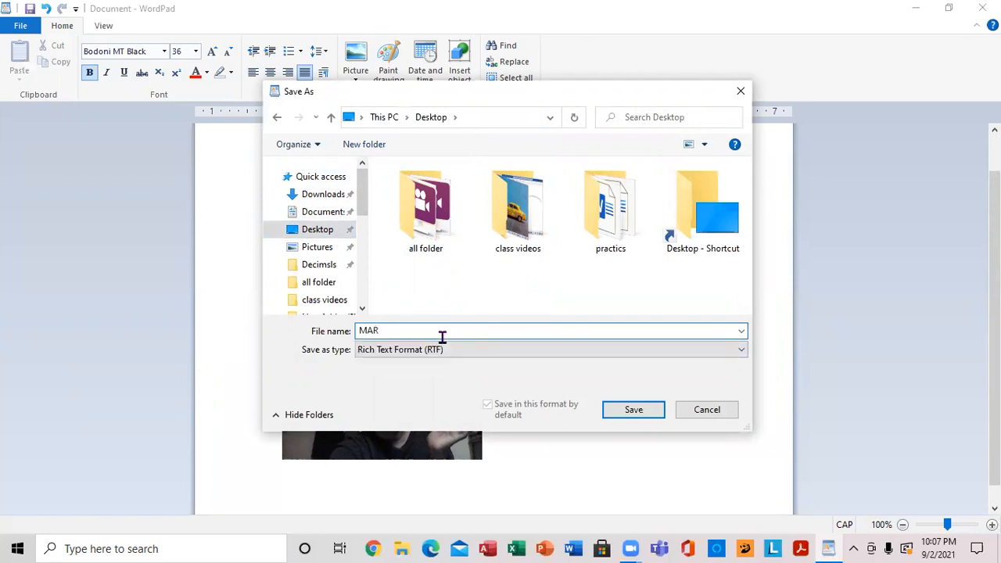
{"action": "left_click", "coordinate": [633, 414]}
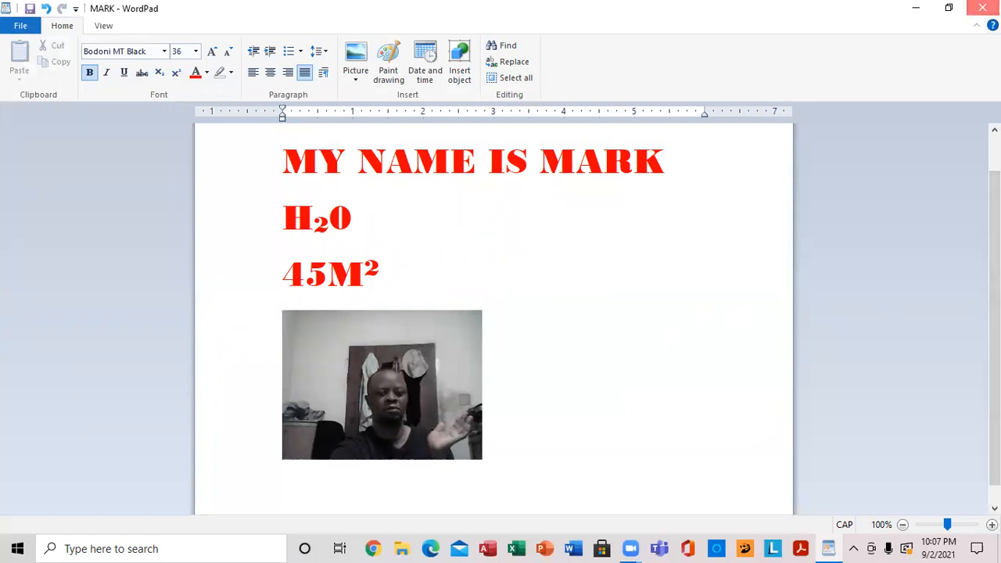
{"action": "left_click", "coordinate": [983, 7]}
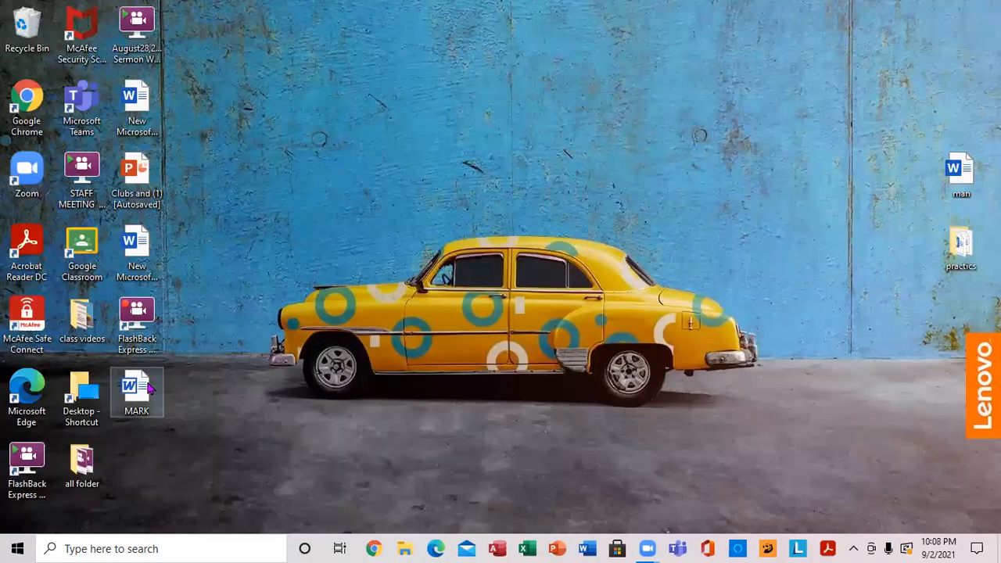
- Move the saved document's icon to the clear desktop area above the car's hood, and open it in Word for a brief check before closing it
{"action": "left_click_drag", "start_coordinate": [136, 387], "coordinate": [297, 244]}
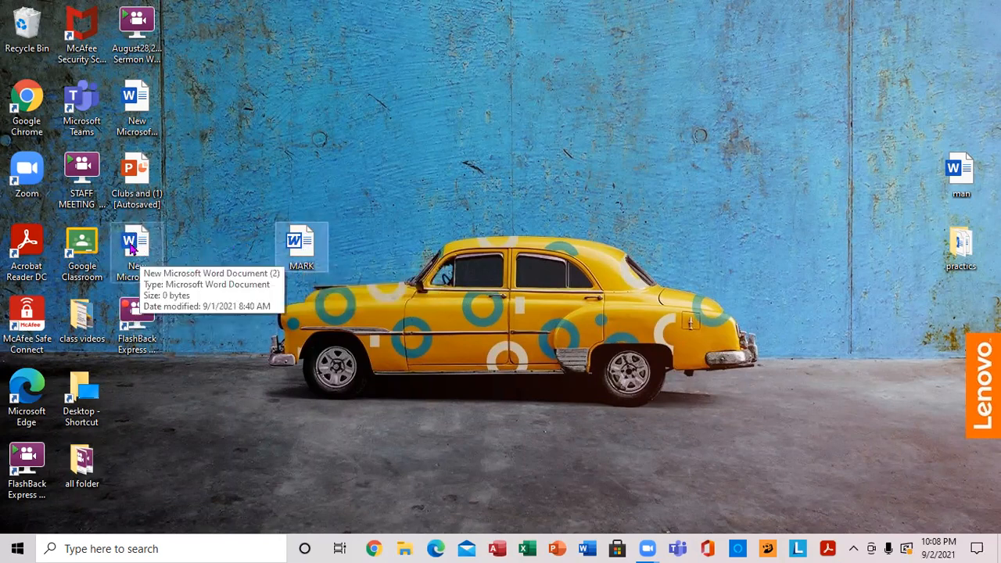
{"action": "double_click", "coordinate": [304, 249]}
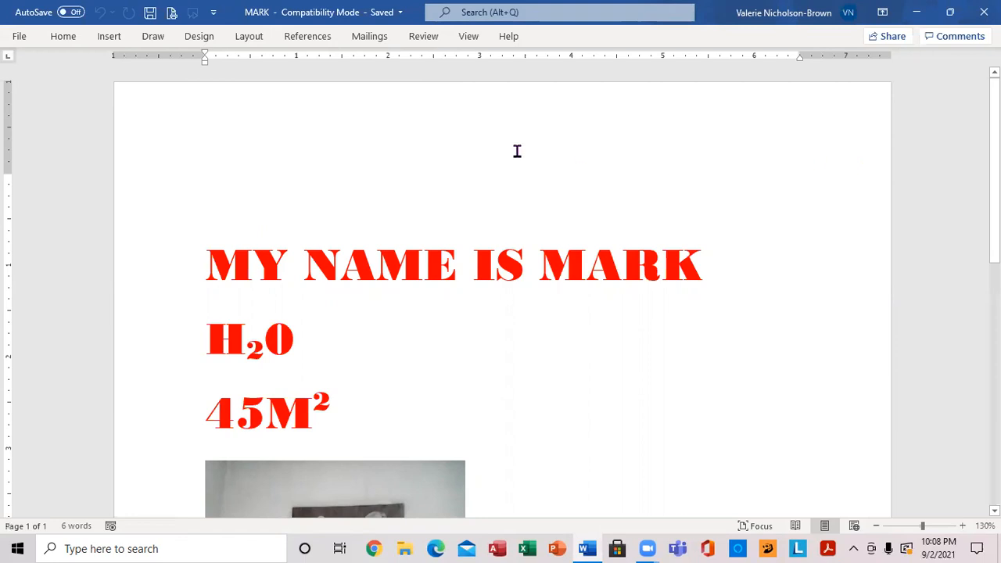
{"action": "left_click", "coordinate": [984, 12]}
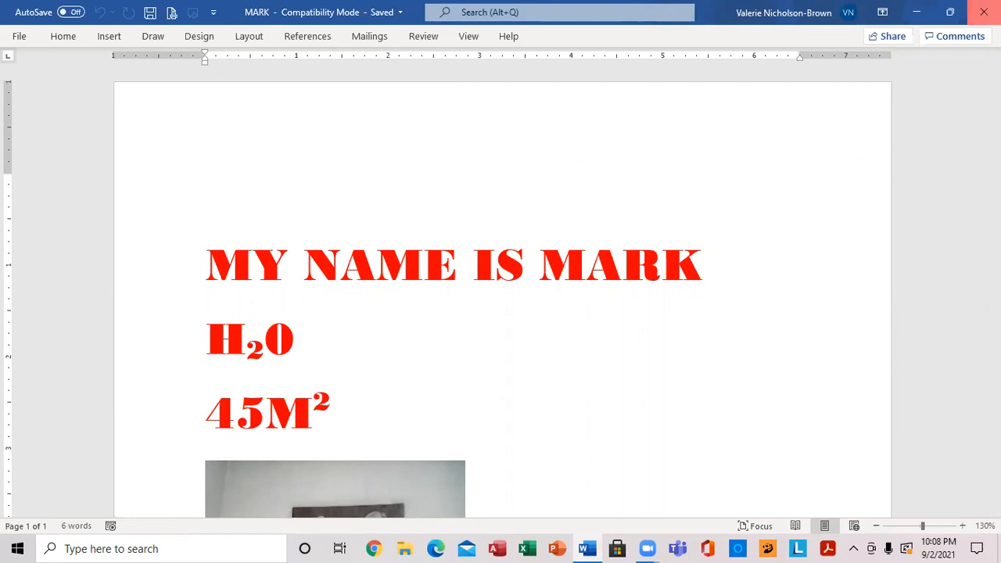